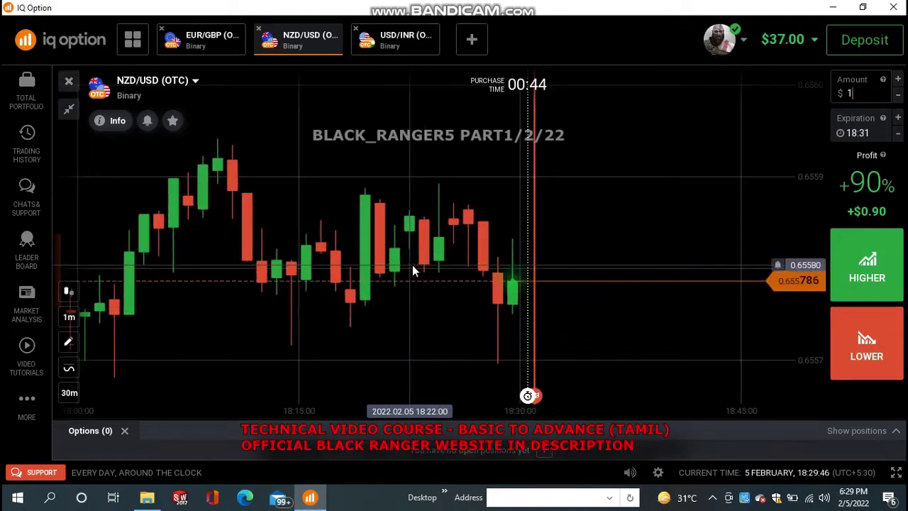
- Pan the NZD/USD chart back to 5 Feb and switch to 1-hour candles
scroll(412, 265, down, 2)
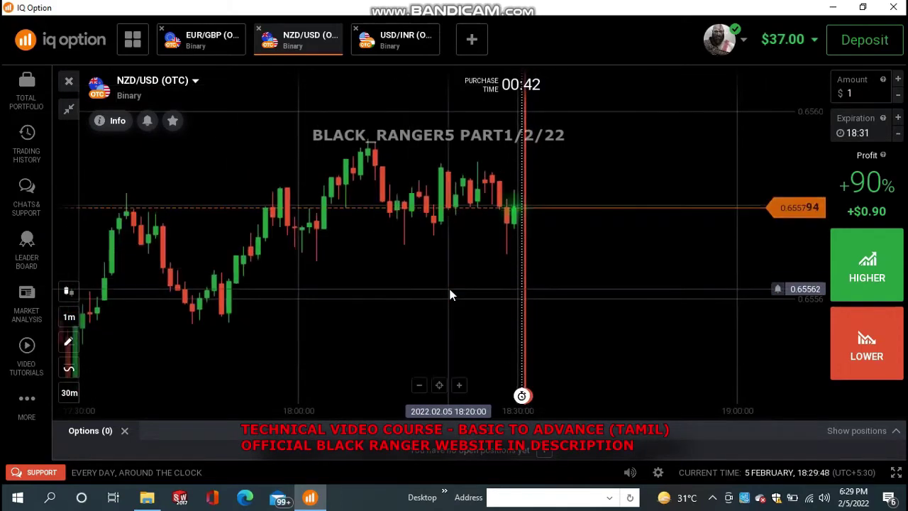
scroll(452, 291, down, 4)
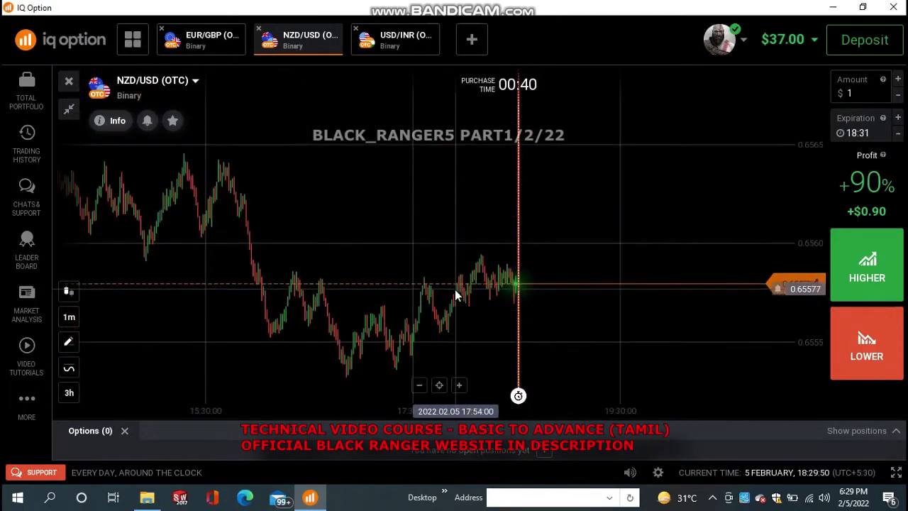
scroll(504, 212, down, 3)
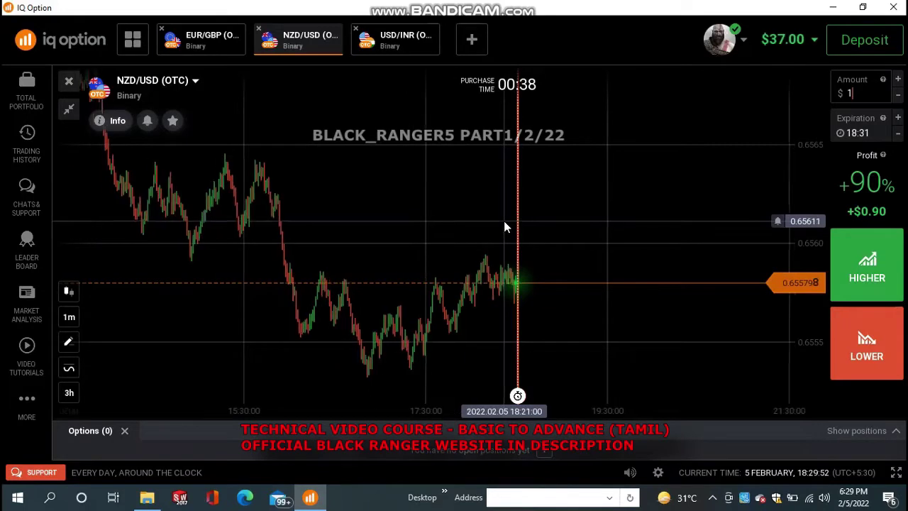
scroll(526, 306, up, 2)
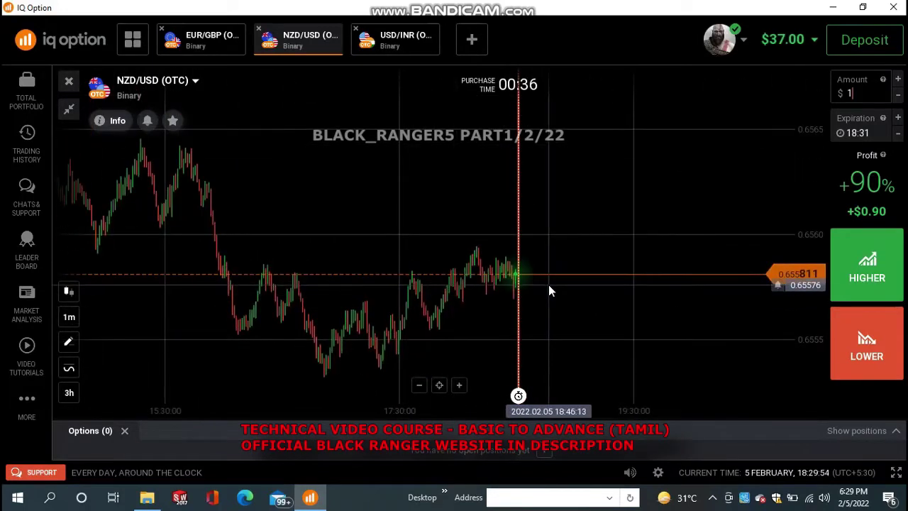
scroll(394, 332, down, 5)
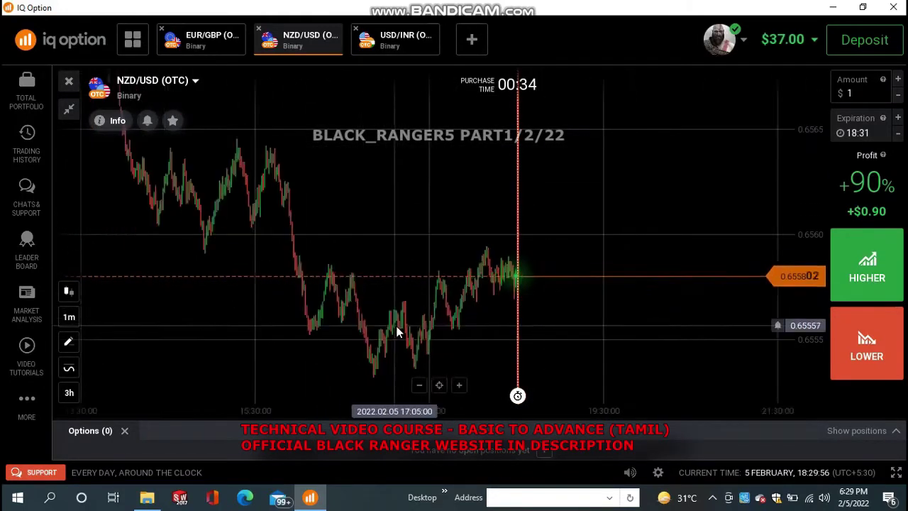
drag(269, 324, 461, 300)
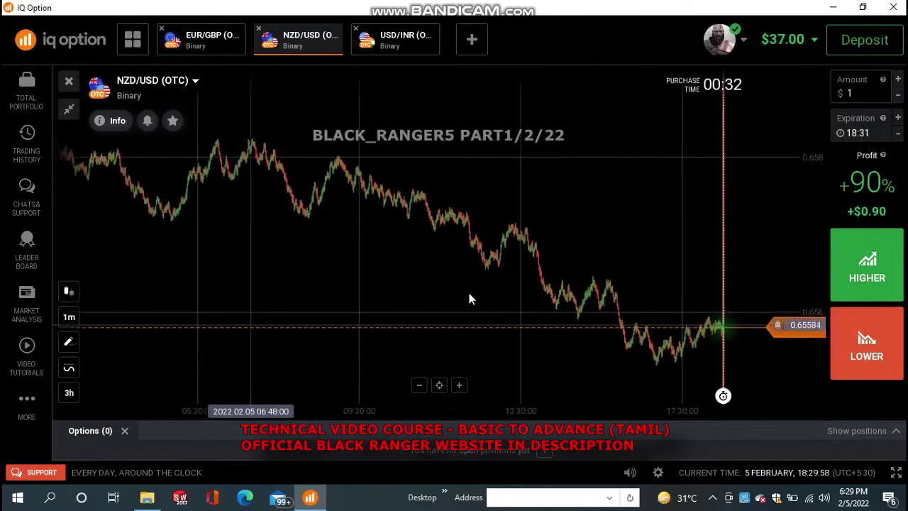
drag(221, 284, 329, 280)
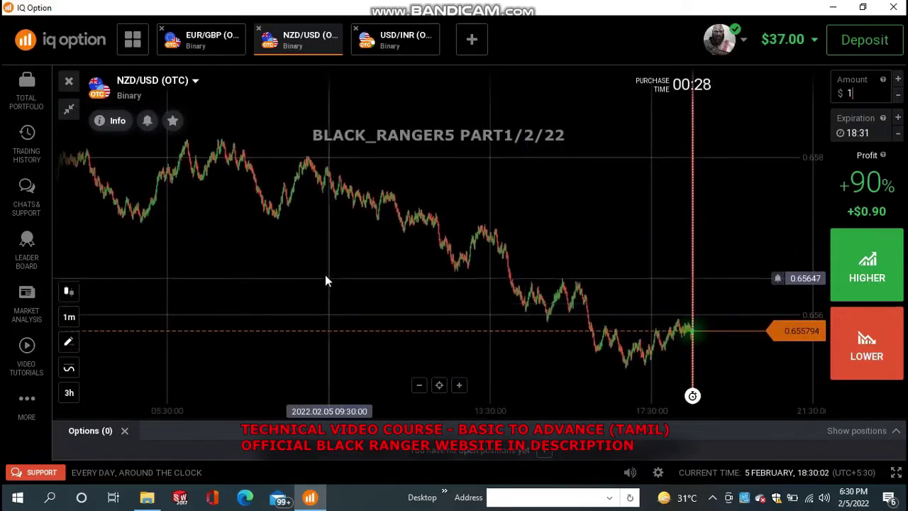
click(69, 316)
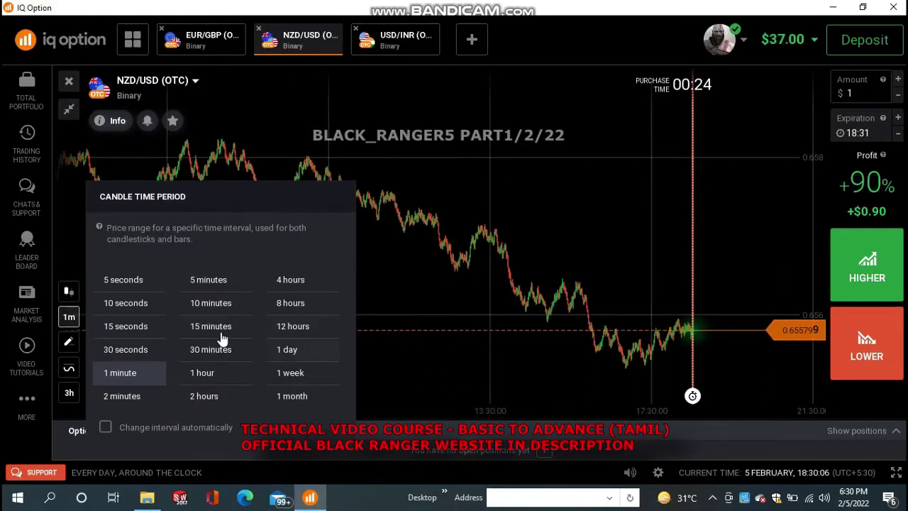
click(206, 371)
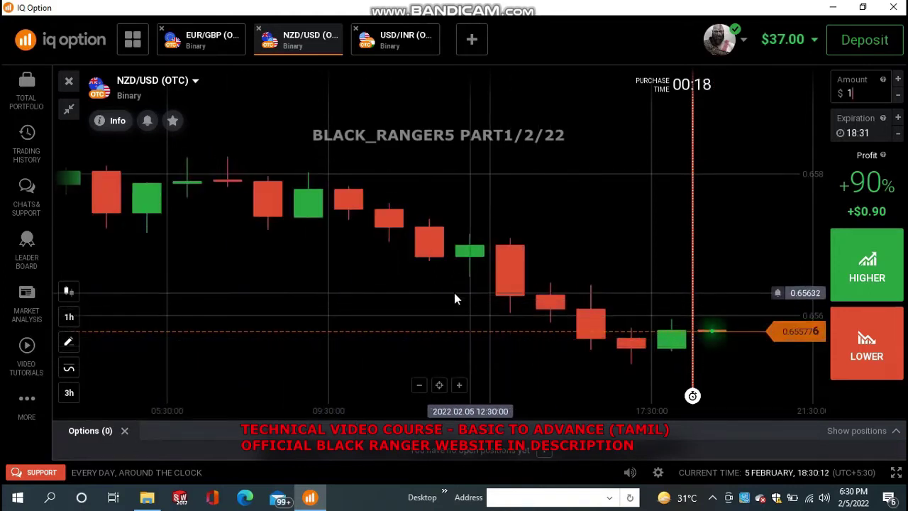
scroll(452, 297, down, 5)
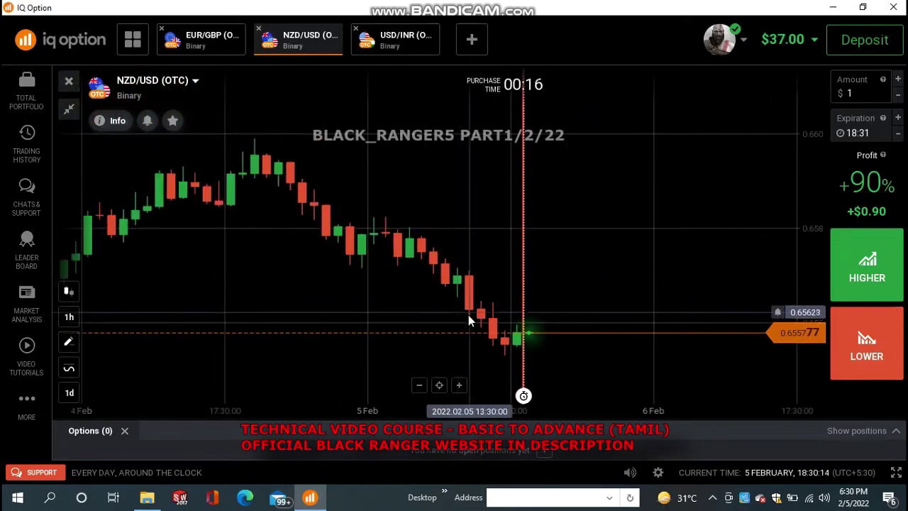
scroll(471, 326, up, 3)
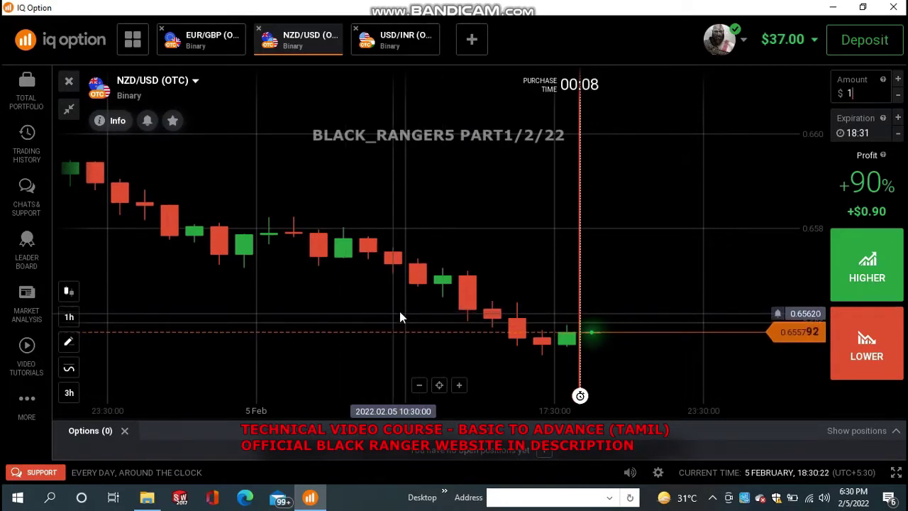
- Place a purple vertical line on the 10:30 candle of 5 Feb
click(68, 341)
click(136, 402)
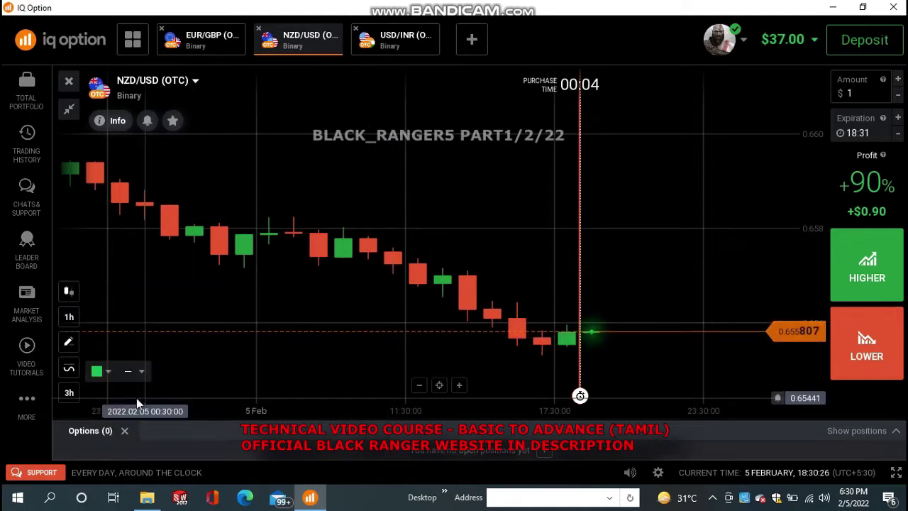
click(98, 371)
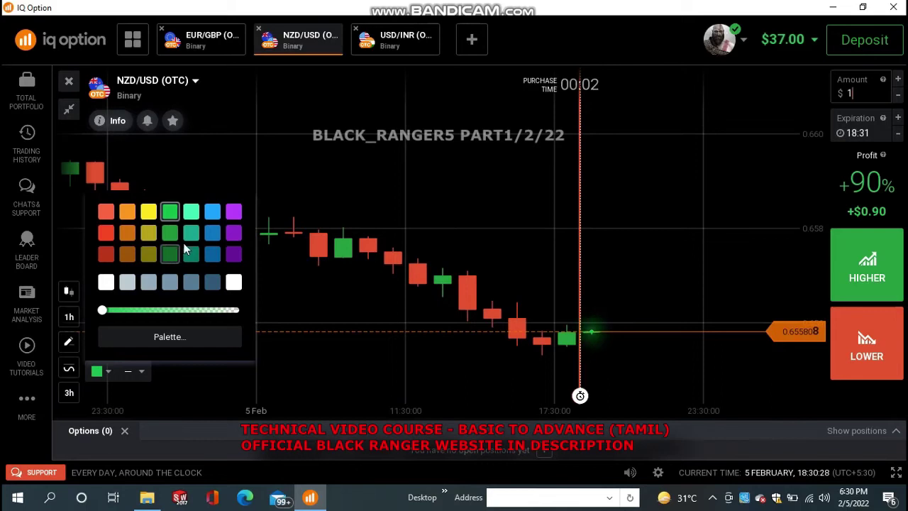
click(234, 240)
click(402, 315)
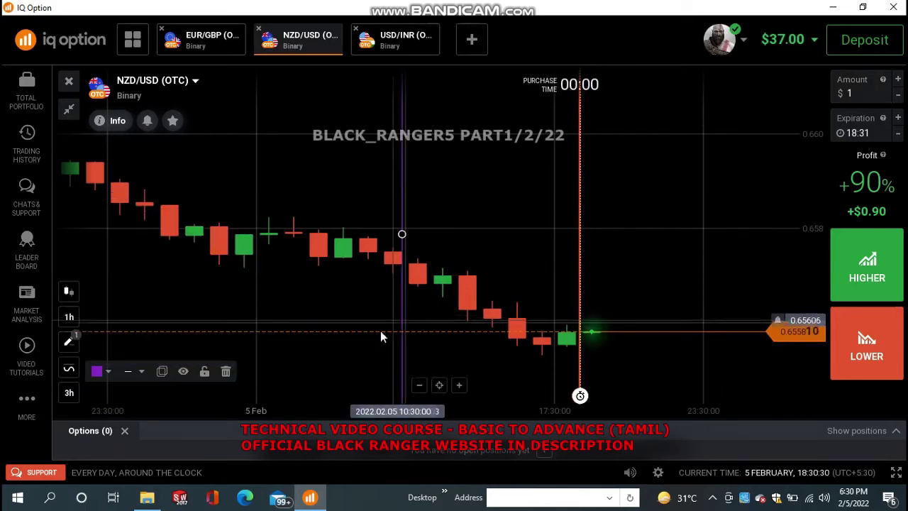
click(448, 343)
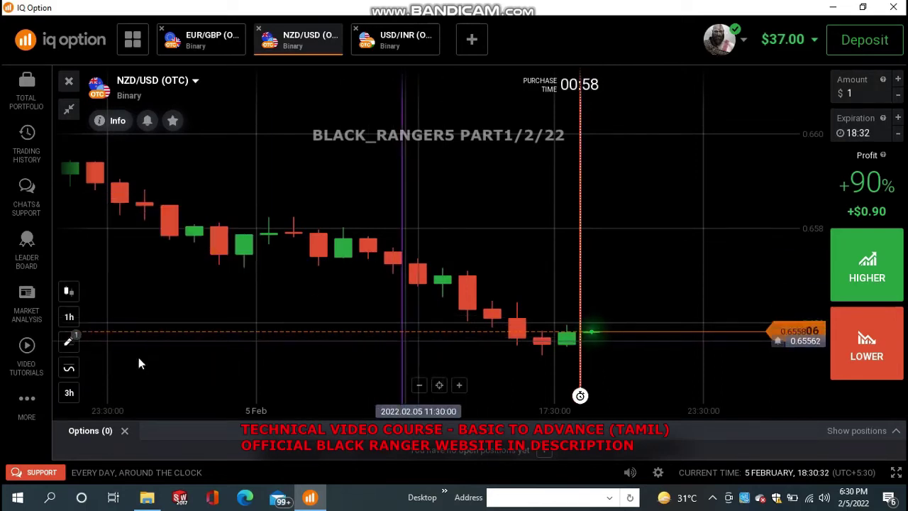
- Set the candle time period back to 1 minute
click(70, 317)
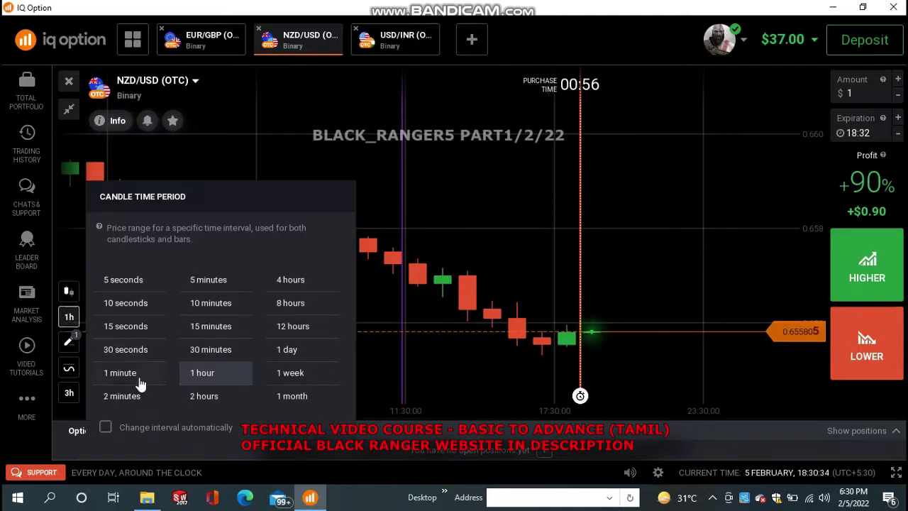
scroll(139, 380, up, 3)
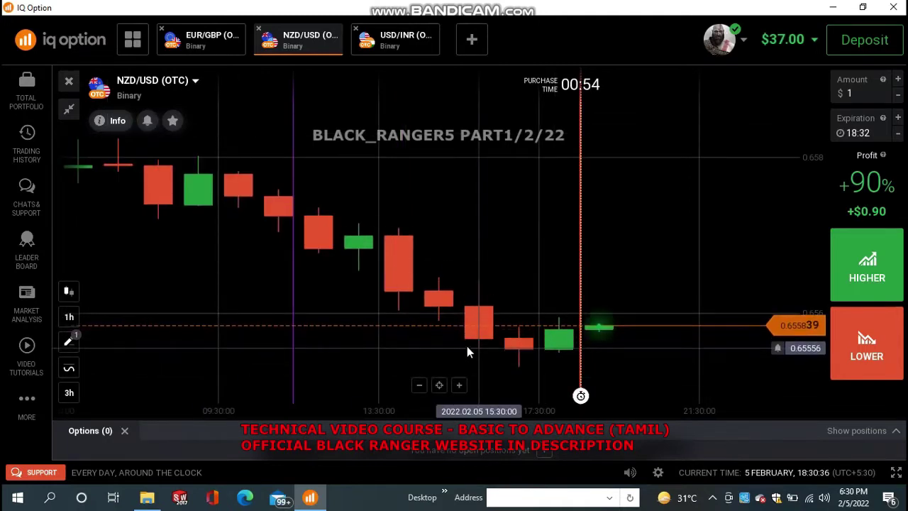
scroll(465, 340, down, 5)
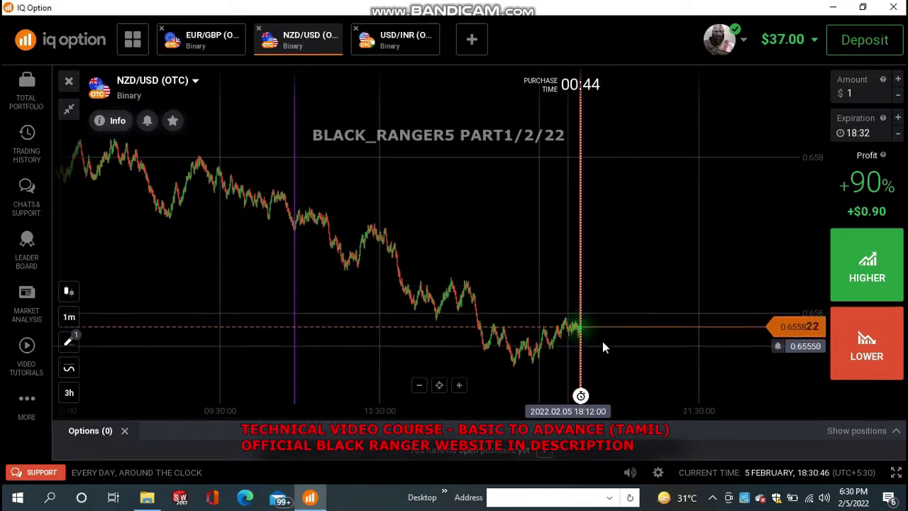
- Shift recent price action left and draw a short red line around 0.6557
scroll(592, 342, up, 3)
scroll(583, 344, down, 1)
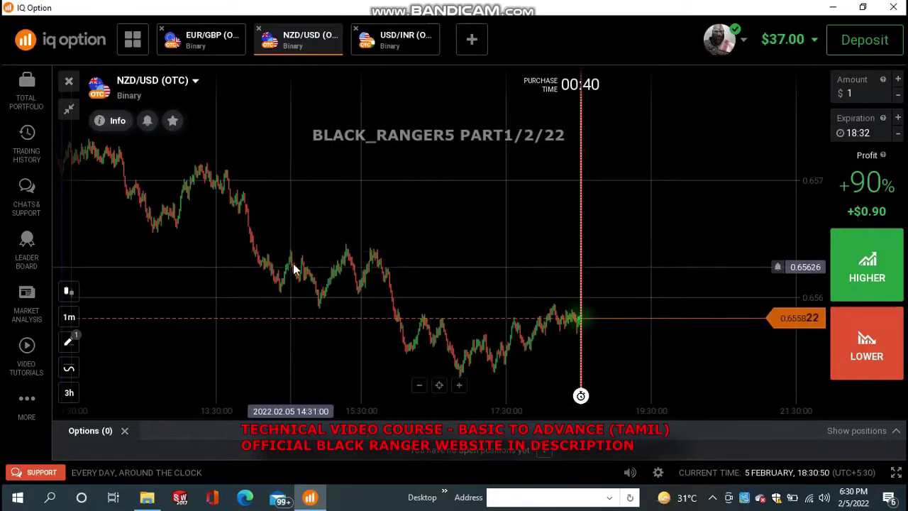
drag(502, 363, 438, 364)
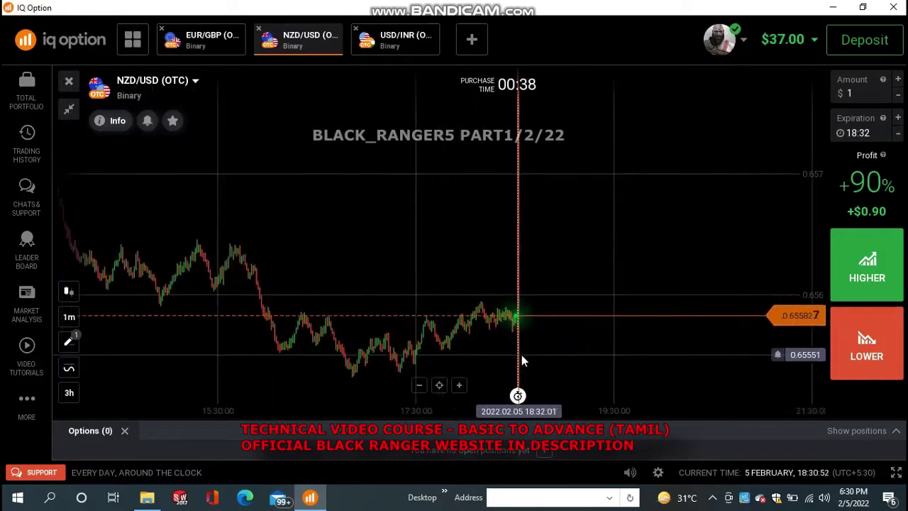
scroll(518, 361, up, 2)
click(69, 342)
click(124, 334)
click(97, 371)
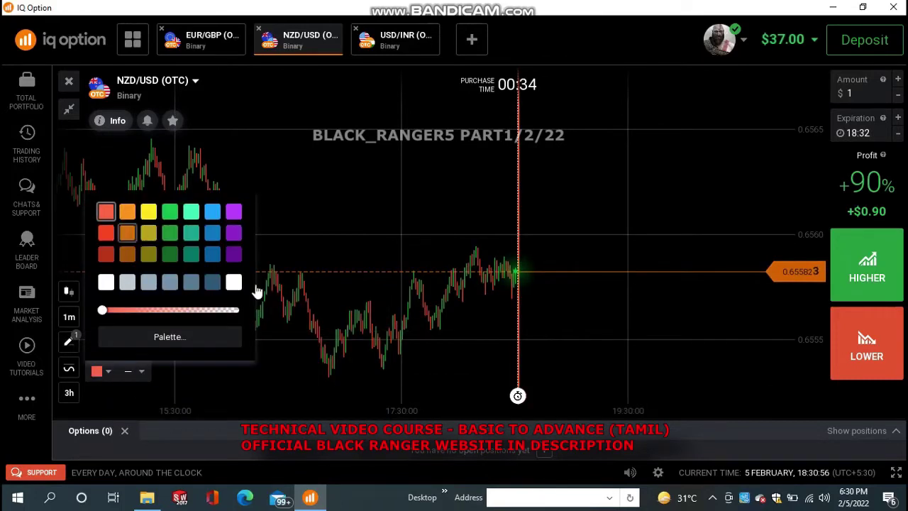
click(353, 307)
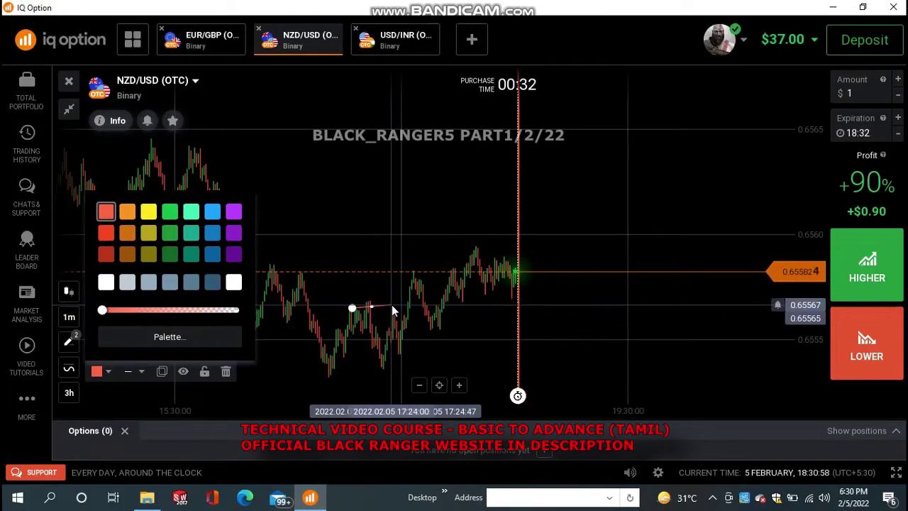
click(391, 305)
- Clone the red line twice, moving the copies up onto the higher swing highs
click(163, 371)
mouse_move(397, 326)
mouse_down()
mouse_move(402, 292)
mouse_move(415, 282)
mouse_up()
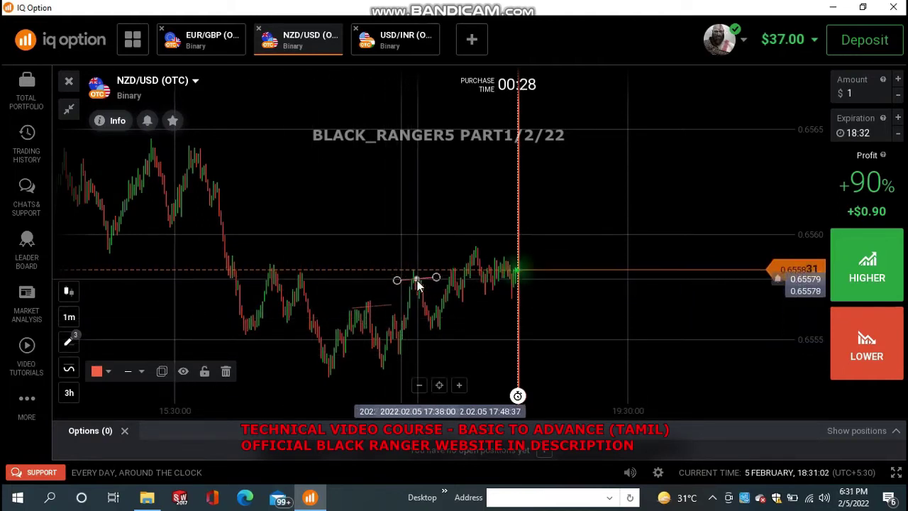
click(162, 371)
drag(429, 292, 473, 251)
click(456, 325)
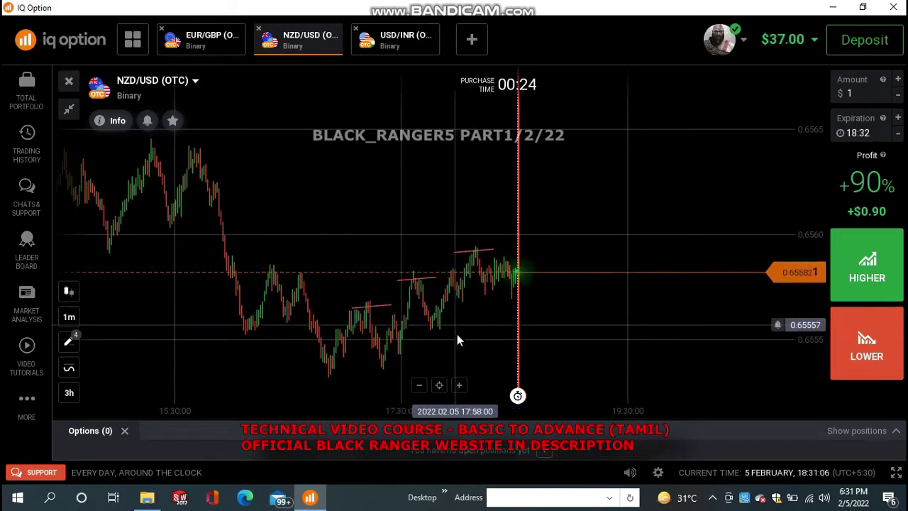
scroll(463, 351, up, 4)
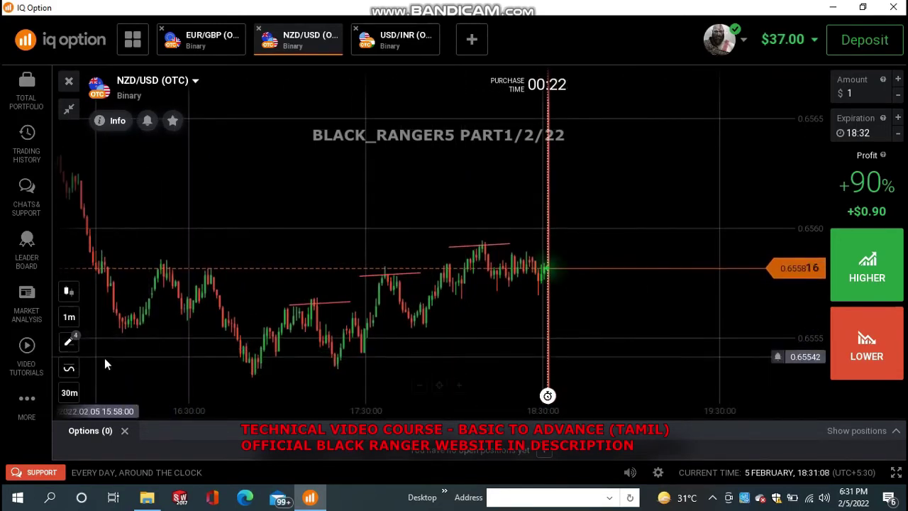
- Draw a short green support line and clone it under successive swing lows
click(68, 346)
click(129, 339)
click(98, 370)
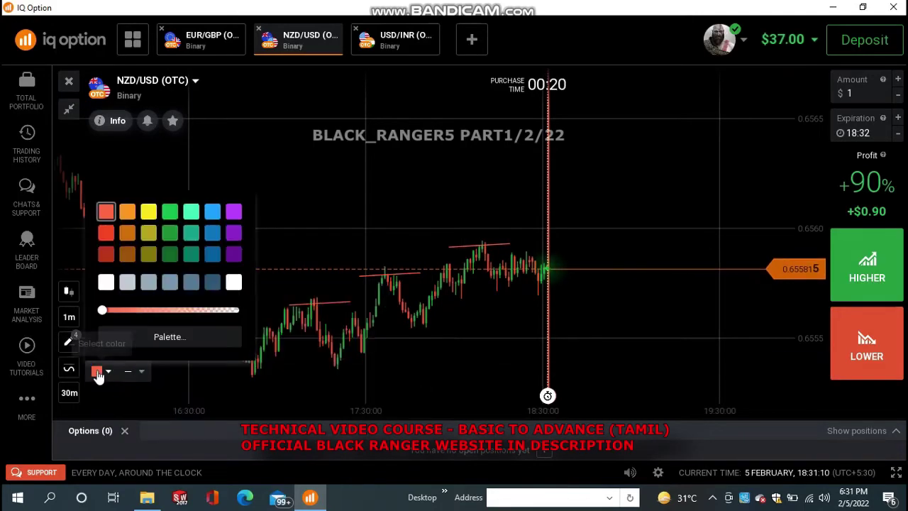
click(326, 365)
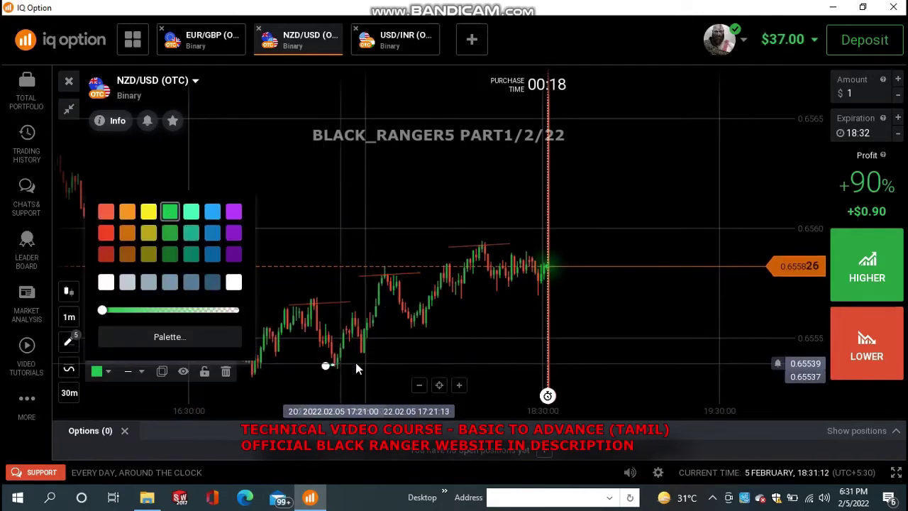
click(355, 363)
click(162, 371)
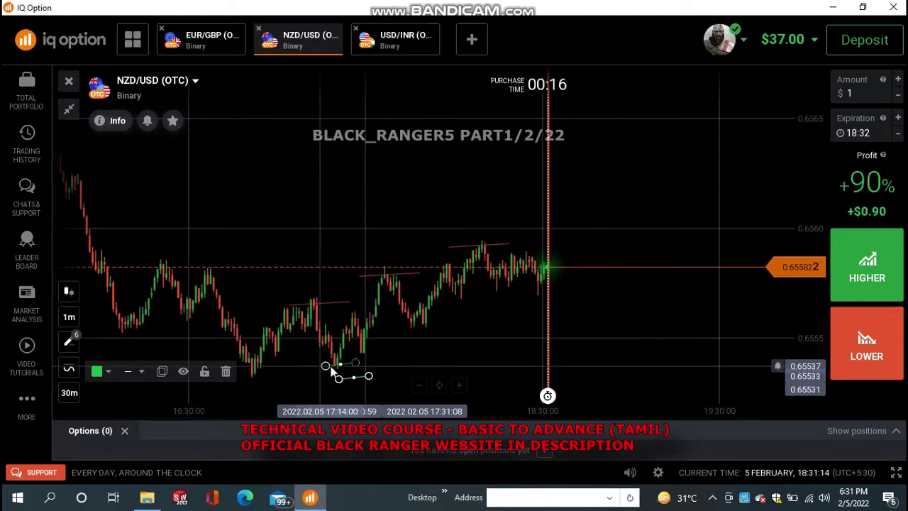
mouse_move(362, 372)
mouse_down()
mouse_move(421, 325)
mouse_move(441, 339)
mouse_move(524, 283)
mouse_move(459, 284)
mouse_up()
click(161, 371)
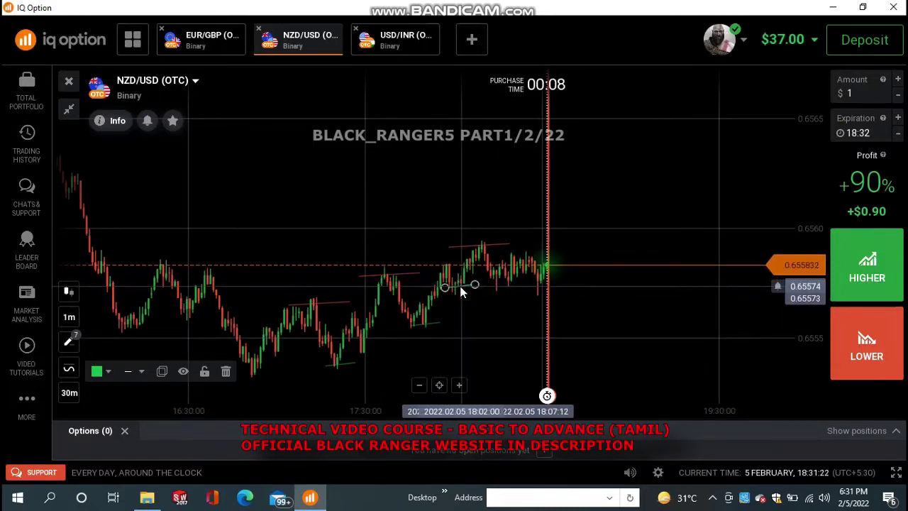
click(477, 318)
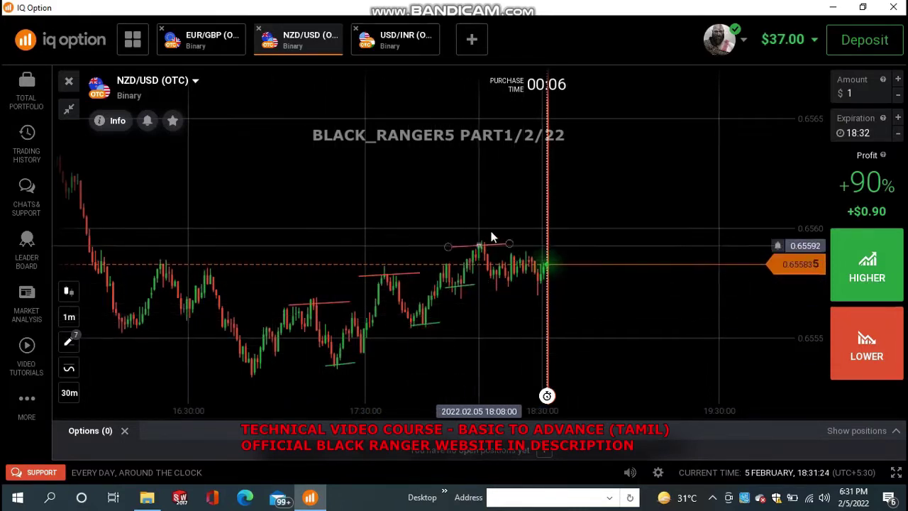
scroll(538, 340, up, 3)
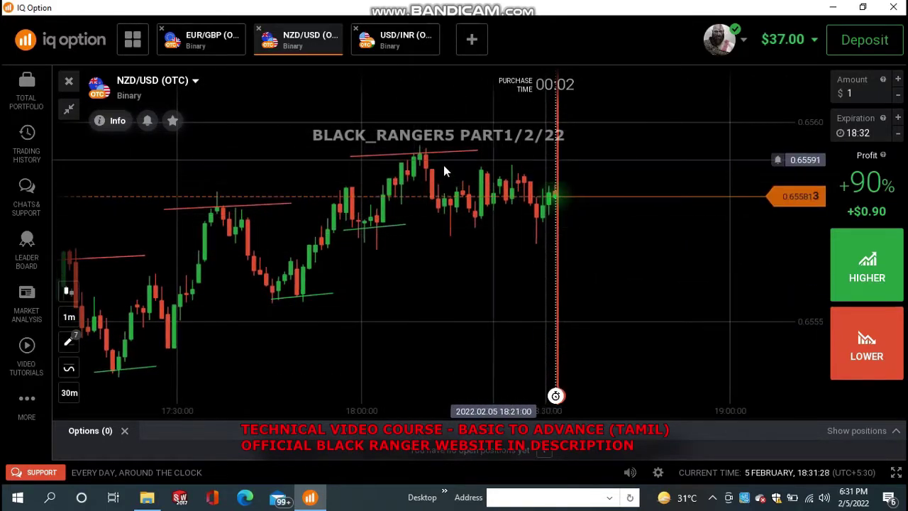
scroll(486, 292, up, 3)
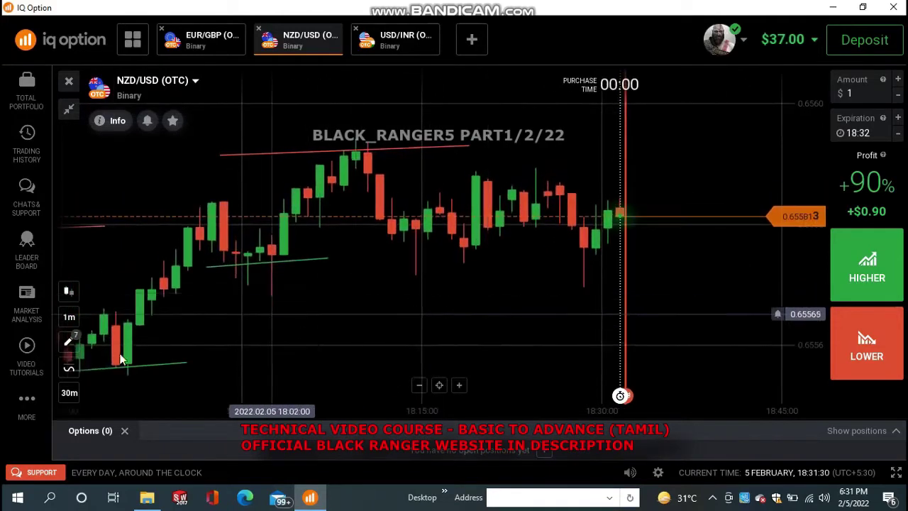
- Add two green horizontal lines at 0.65575 and 0.65566
click(68, 341)
click(132, 378)
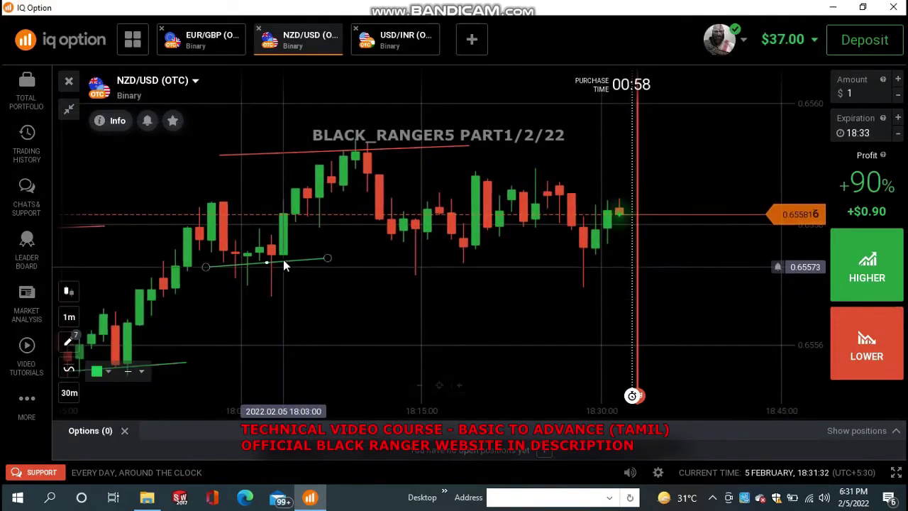
click(284, 253)
click(284, 253)
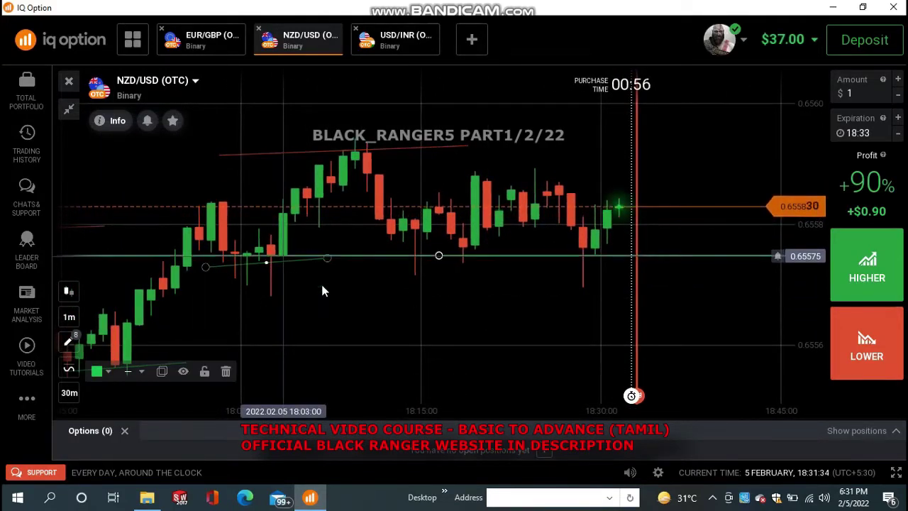
click(68, 343)
click(125, 378)
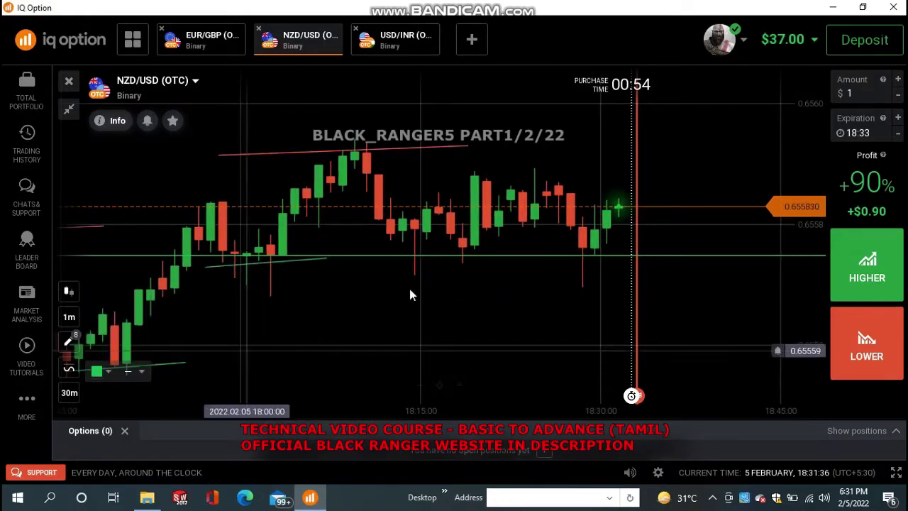
click(473, 249)
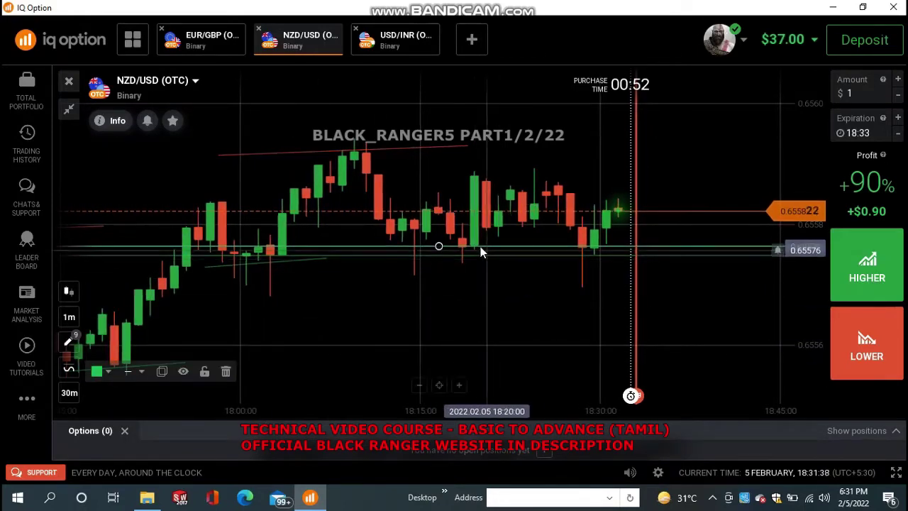
drag(438, 249, 459, 312)
scroll(457, 317, up, 2)
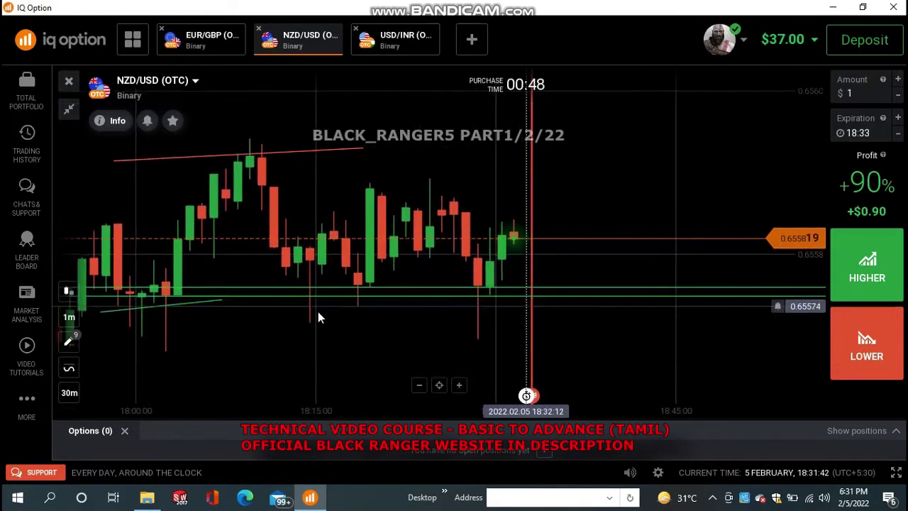
scroll(322, 300, up, 3)
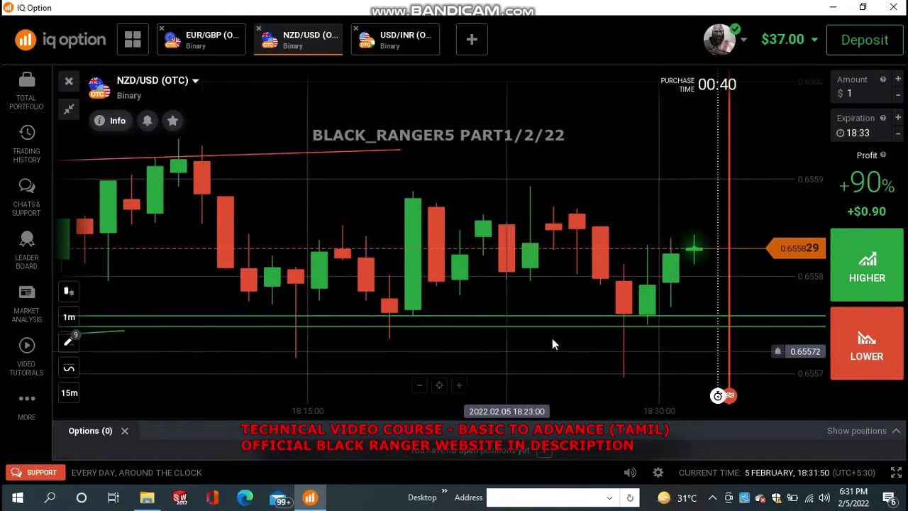
scroll(375, 300, up, 5)
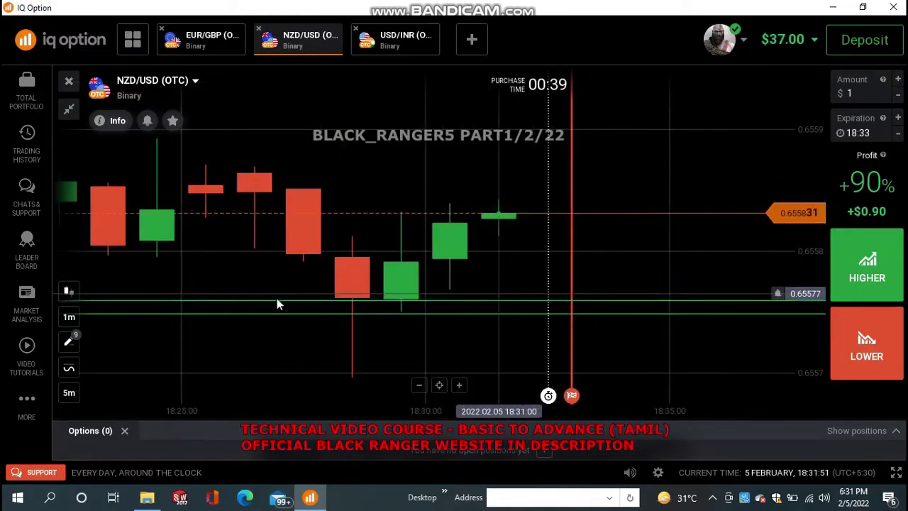
- Add a green horizontal line at the current price, 0.65583
click(69, 341)
click(169, 387)
click(402, 213)
click(401, 212)
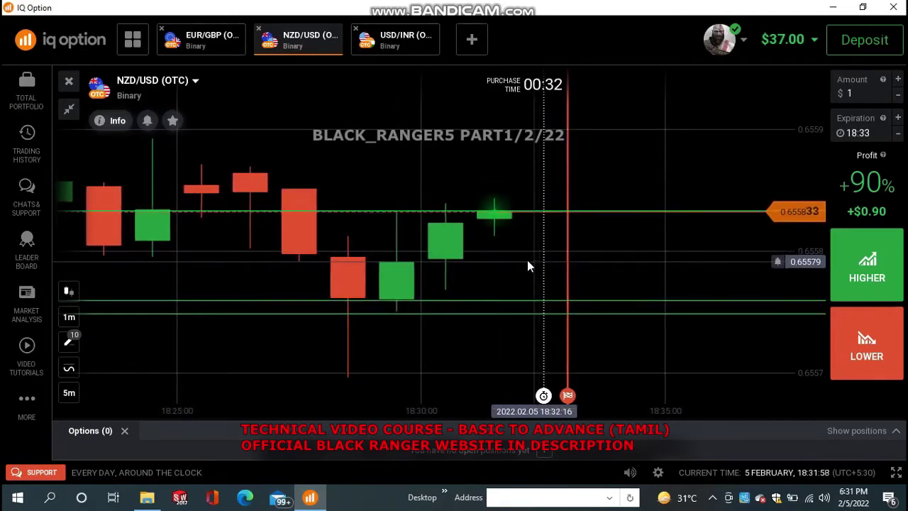
- Place a $6 LOWER trade on NZD/USD expiring 18:33
click(834, 105)
text(6)
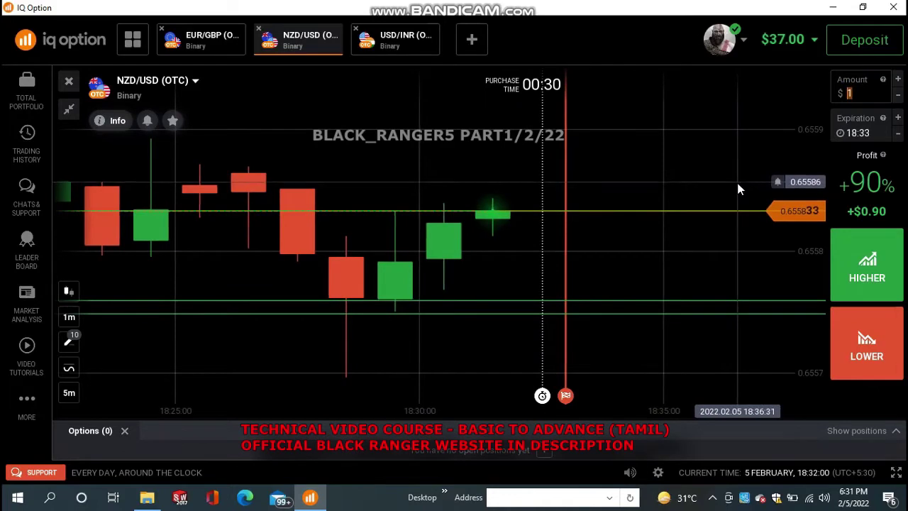
click(848, 324)
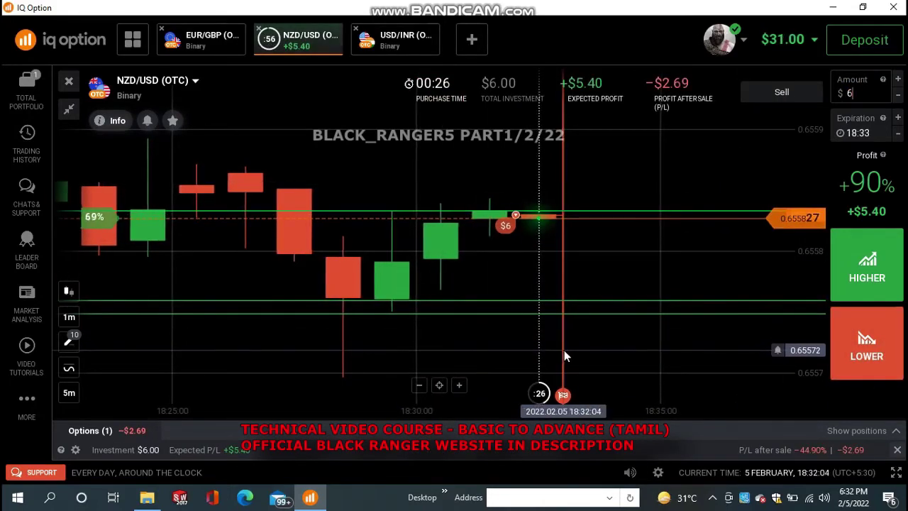
scroll(563, 349, down, 3)
scroll(564, 349, down, 3)
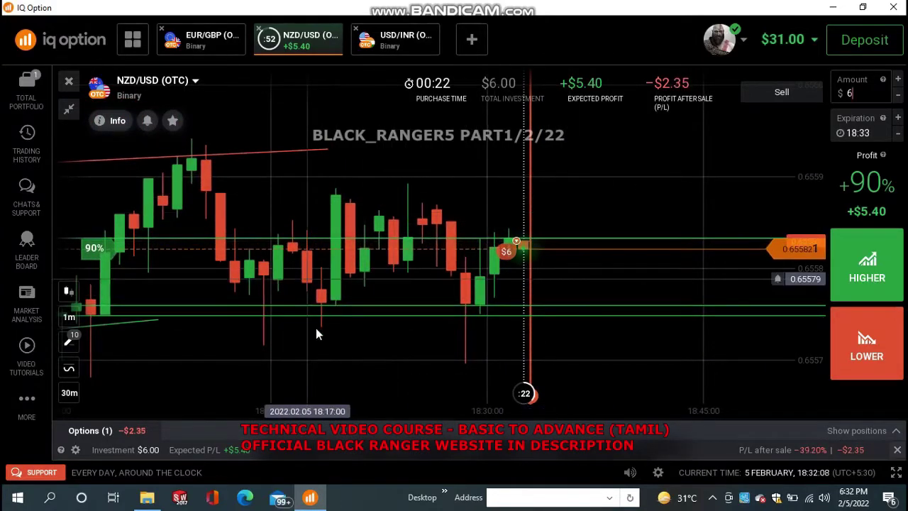
scroll(519, 329, down, 3)
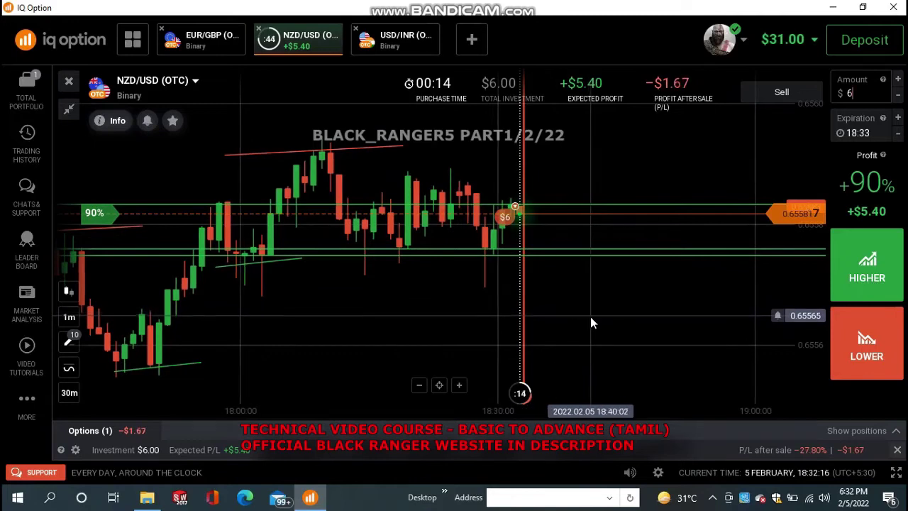
drag(318, 316, 405, 327)
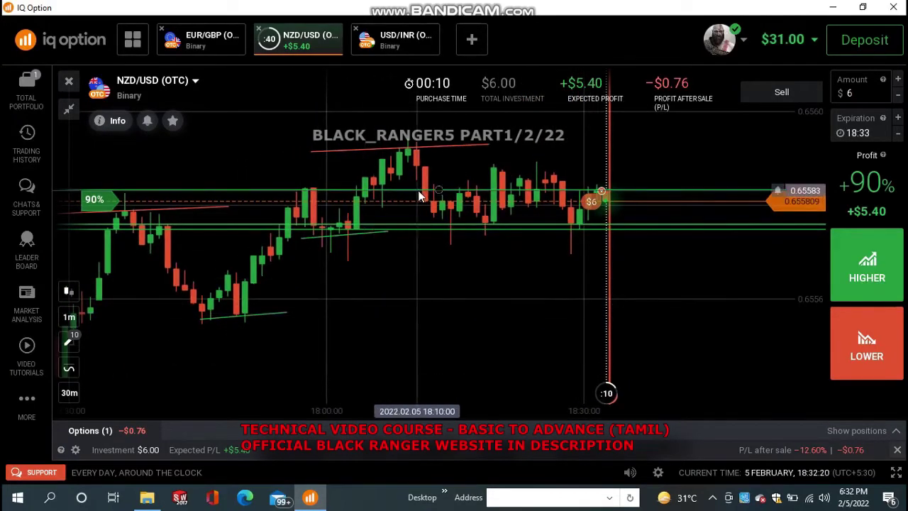
- Add a red horizontal line at the 0.65584 level above the open trade
click(70, 341)
click(144, 381)
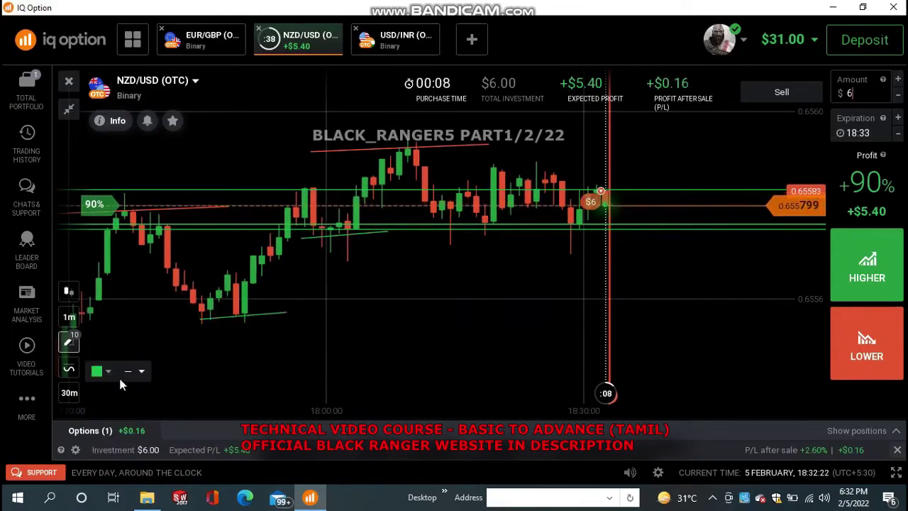
click(97, 371)
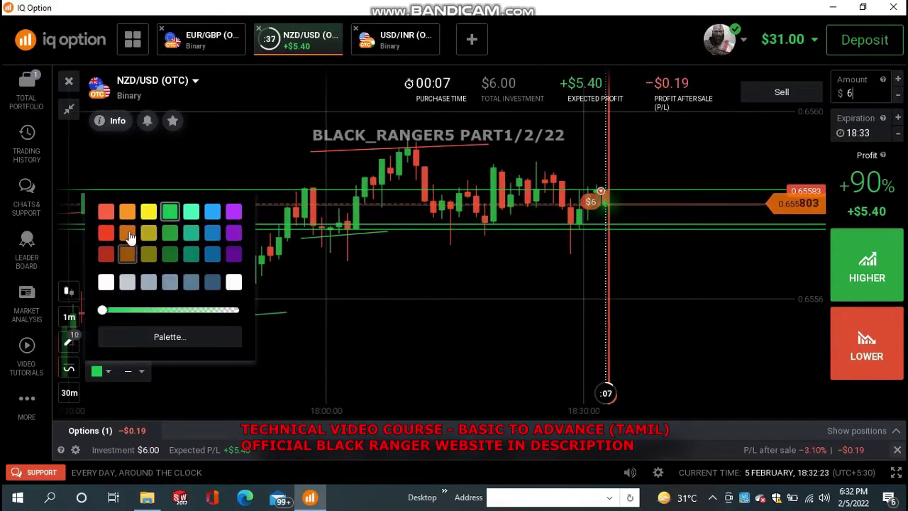
click(330, 188)
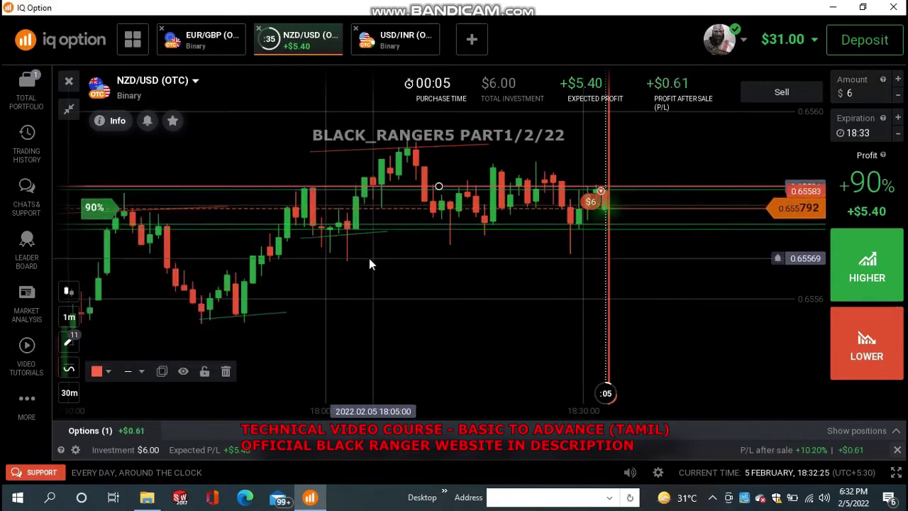
click(439, 185)
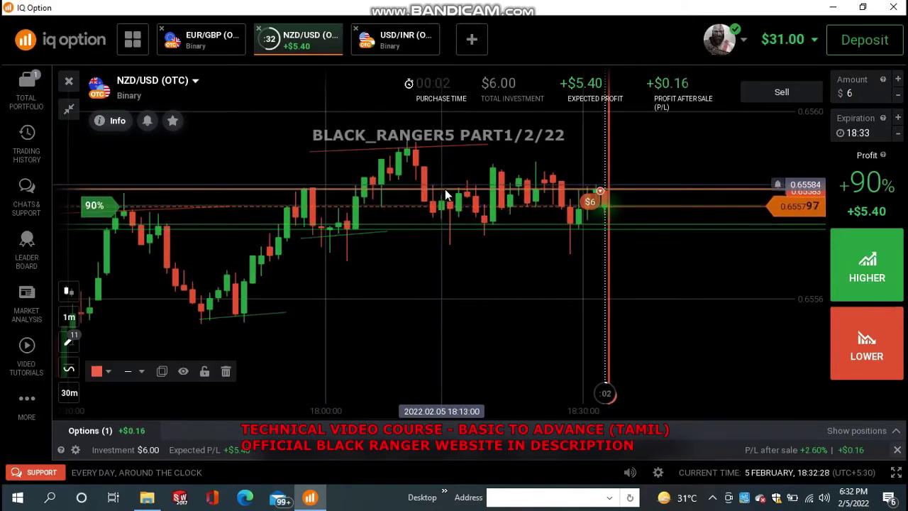
mouse_move(446, 188)
mouse_down()
mouse_move(430, 251)
mouse_move(497, 332)
mouse_move(301, 303)
mouse_move(390, 307)
mouse_move(328, 303)
mouse_move(287, 287)
mouse_move(420, 312)
mouse_move(422, 321)
mouse_move(499, 277)
mouse_up()
- Zoom the chart in and out while the $6 trade closes at +$5.40
scroll(399, 307, down, 5)
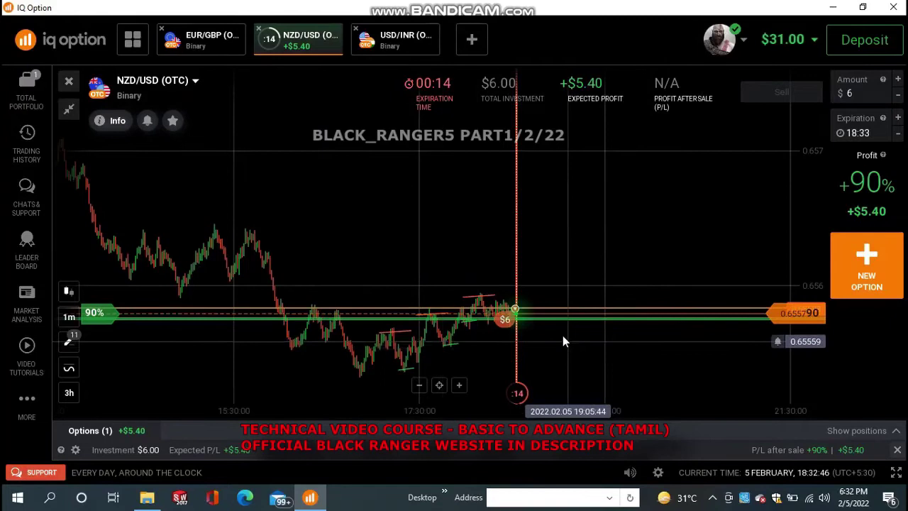
scroll(560, 336, up, 5)
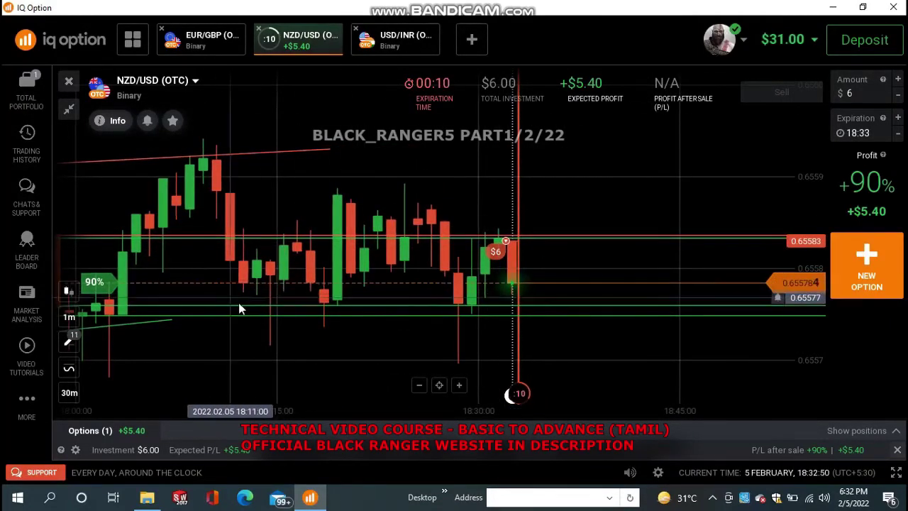
scroll(454, 326, down, 3)
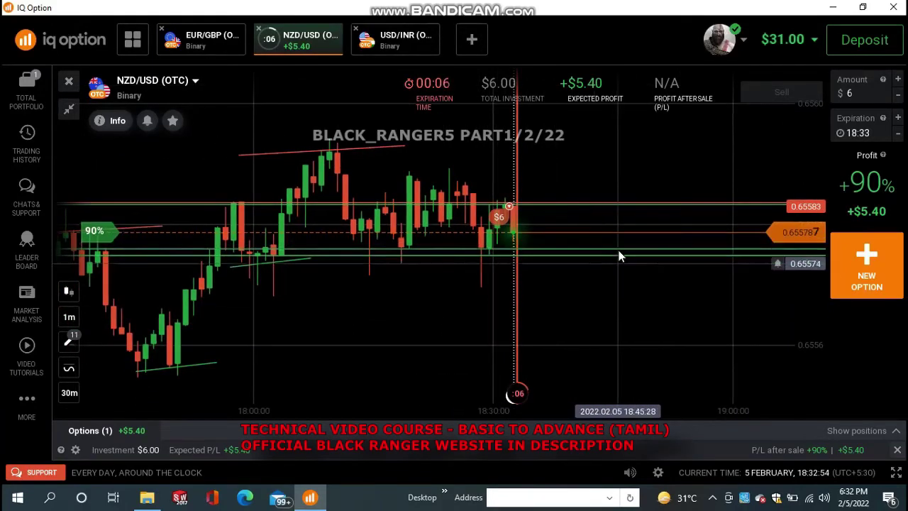
scroll(288, 302, up, 1)
scroll(289, 301, down, 1)
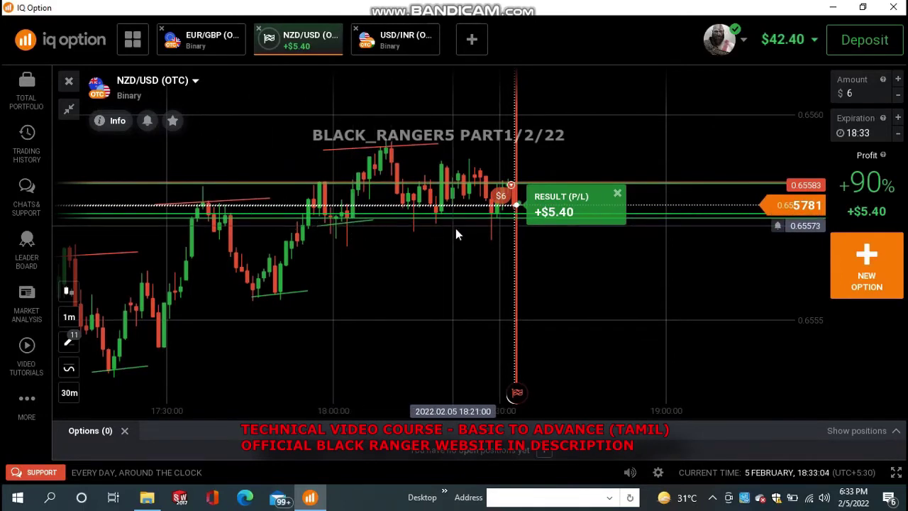
- Dismiss the first result and place a second $6 LOWER trade expiring 18:34
scroll(463, 236, up, 2)
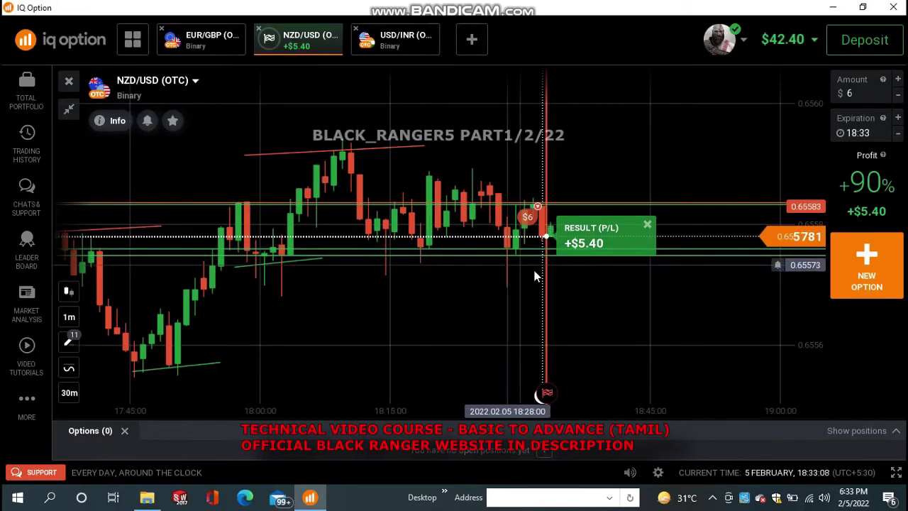
scroll(525, 278, up, 2)
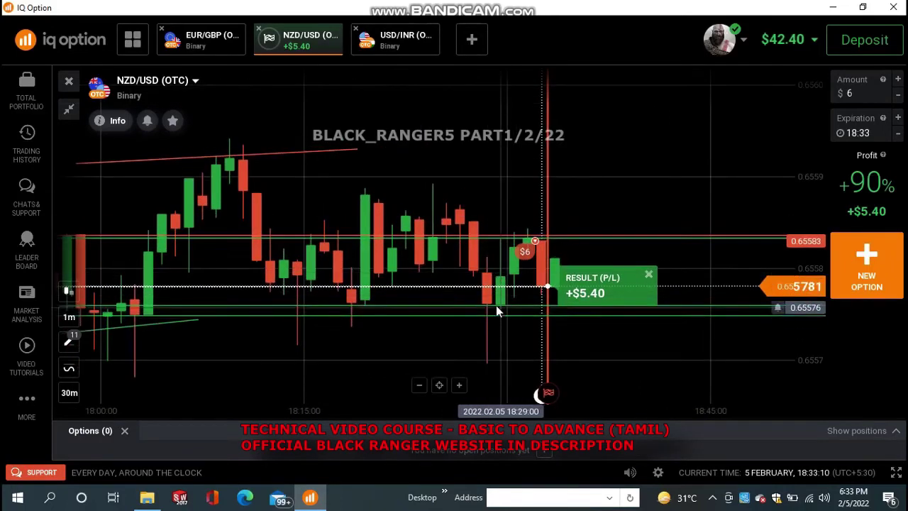
click(648, 274)
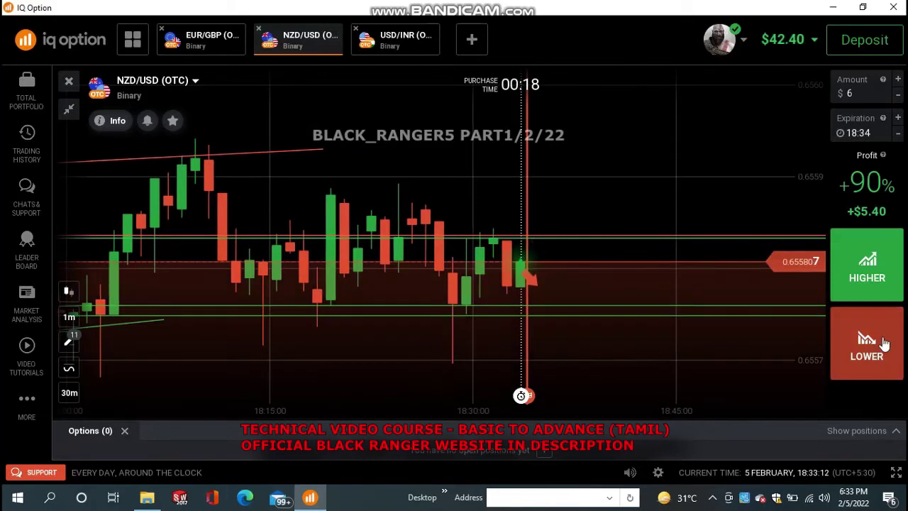
click(560, 327)
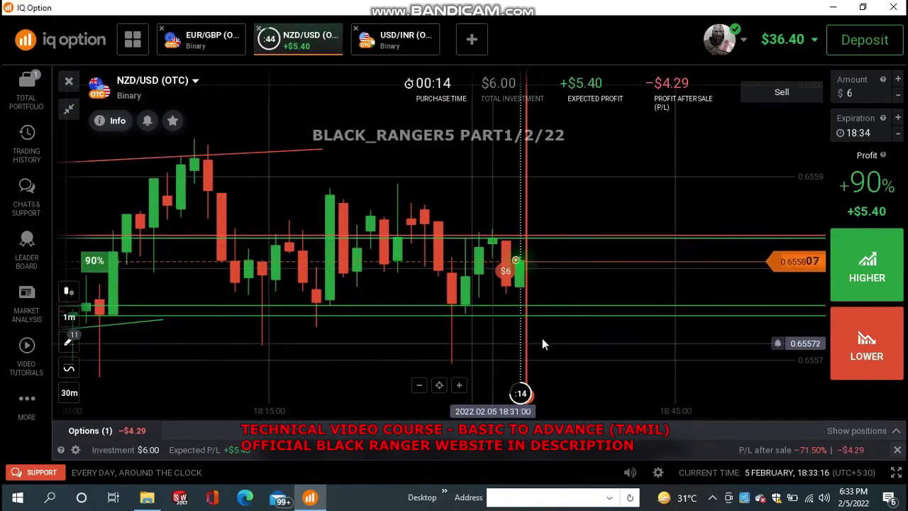
scroll(558, 337, up, 2)
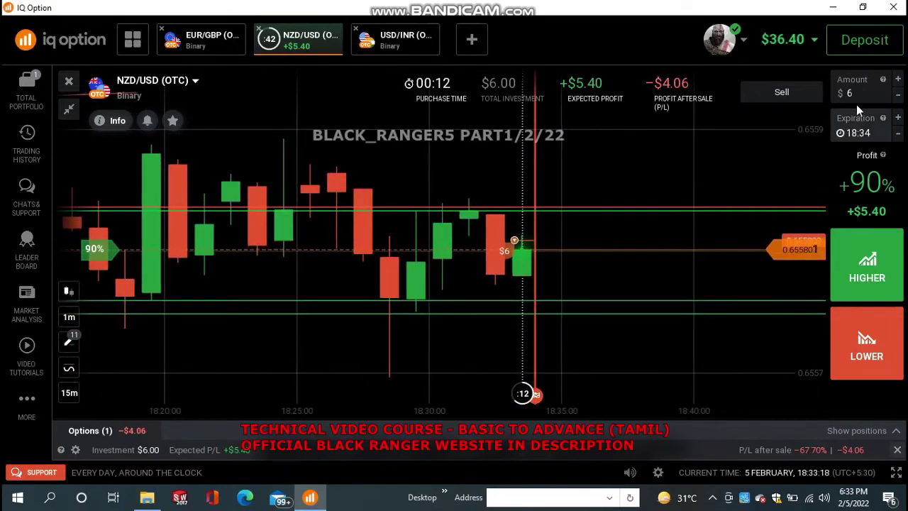
- Set the next trade amount to $1 while the second trade wins +$5.40
text(1)
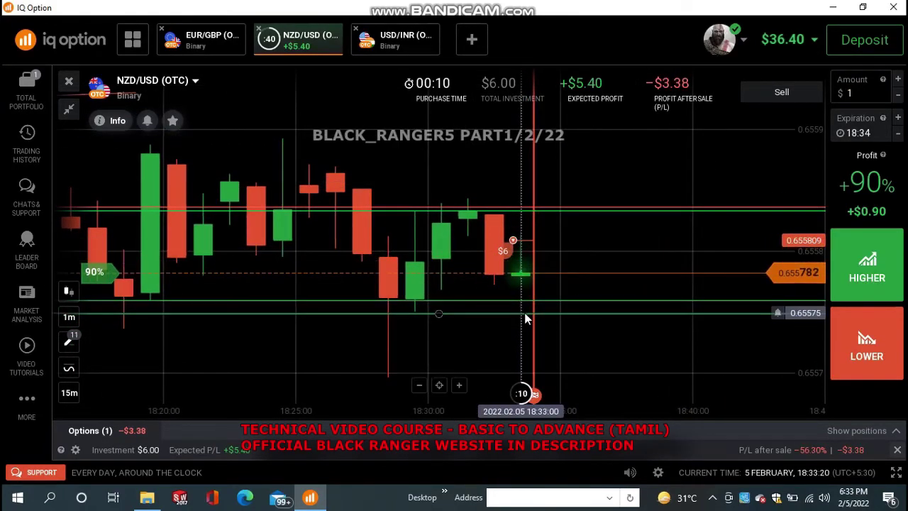
scroll(485, 318, down, 2)
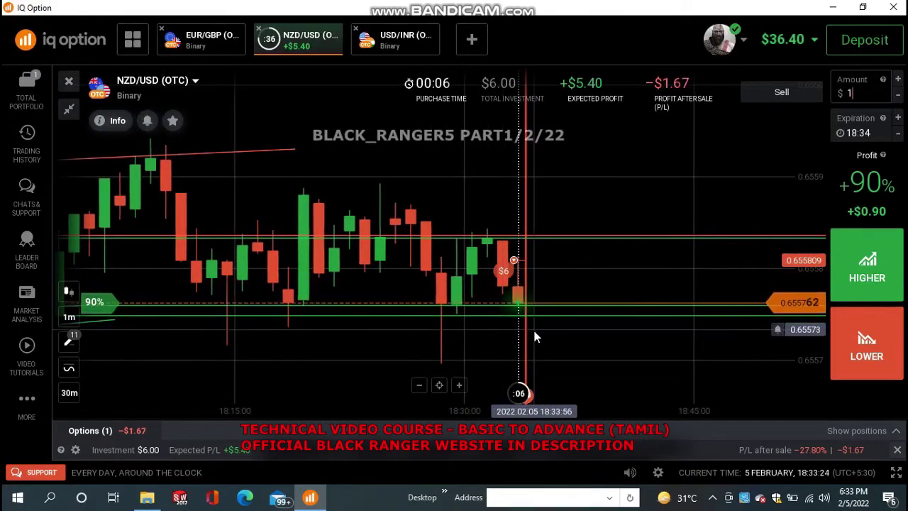
scroll(532, 326, down, 1)
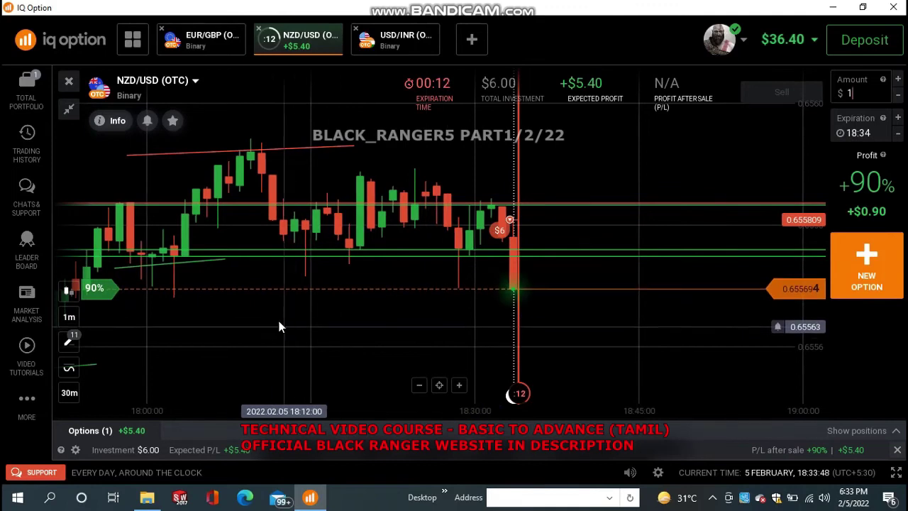
scroll(317, 308, down, 3)
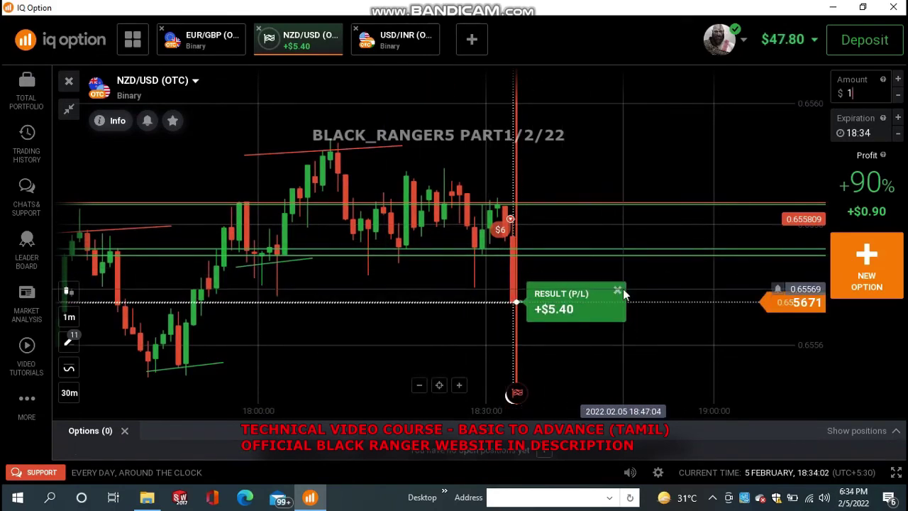
- Dismiss the second trade's result and zoom the chart out for the 18:35 trade
click(620, 292)
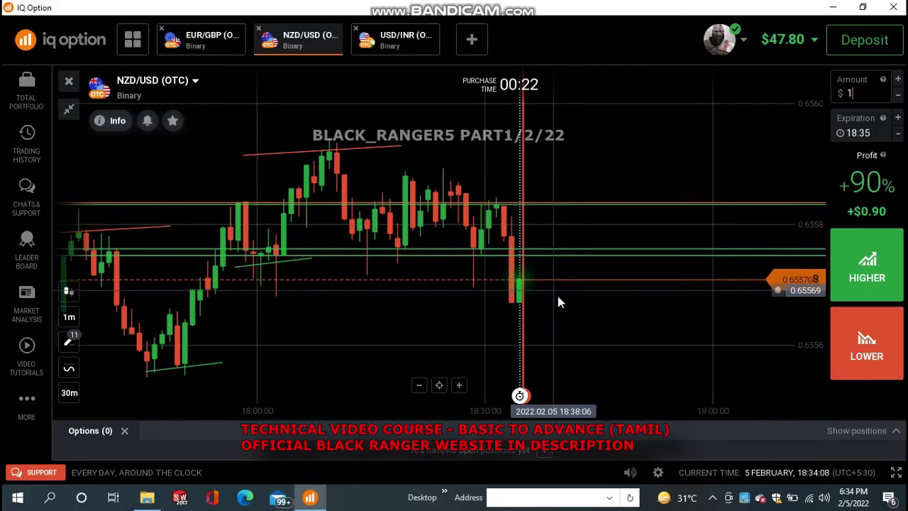
scroll(210, 293, down, 1)
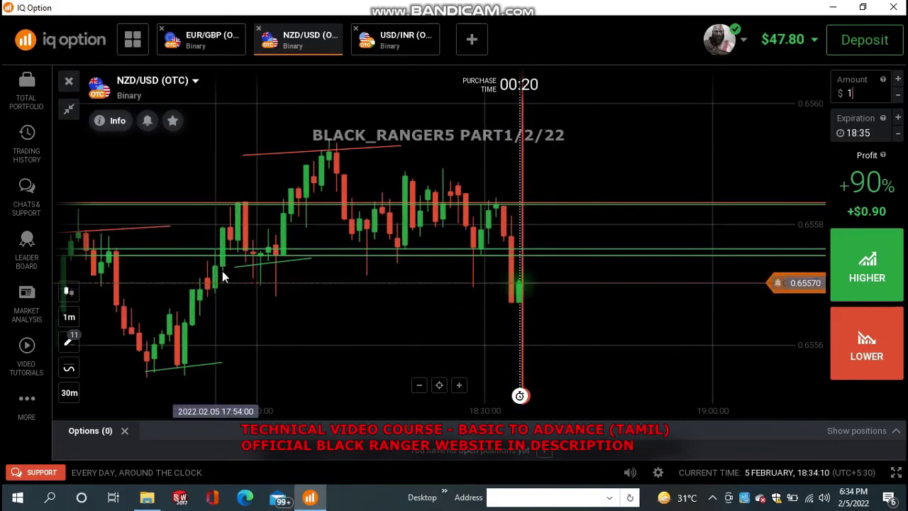
scroll(227, 291, down, 1)
scroll(230, 292, down, 1)
scroll(642, 276, up, 2)
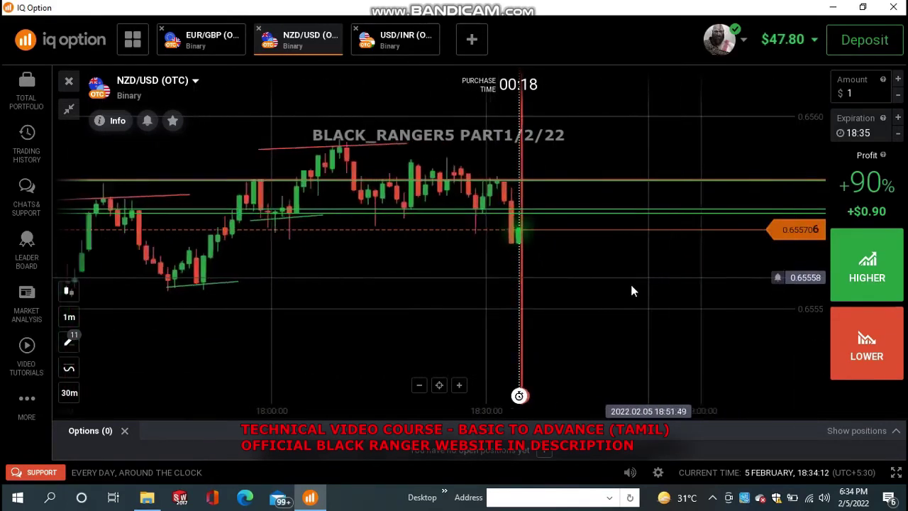
scroll(513, 324, down, 2)
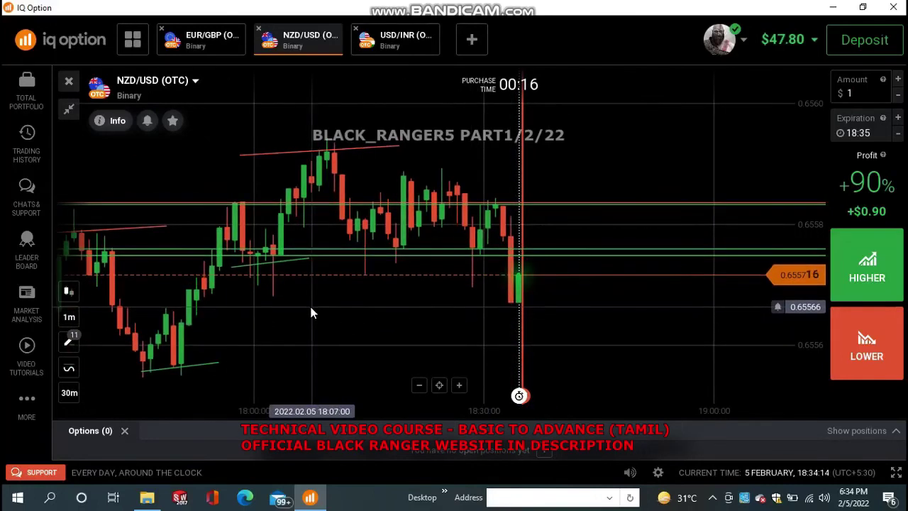